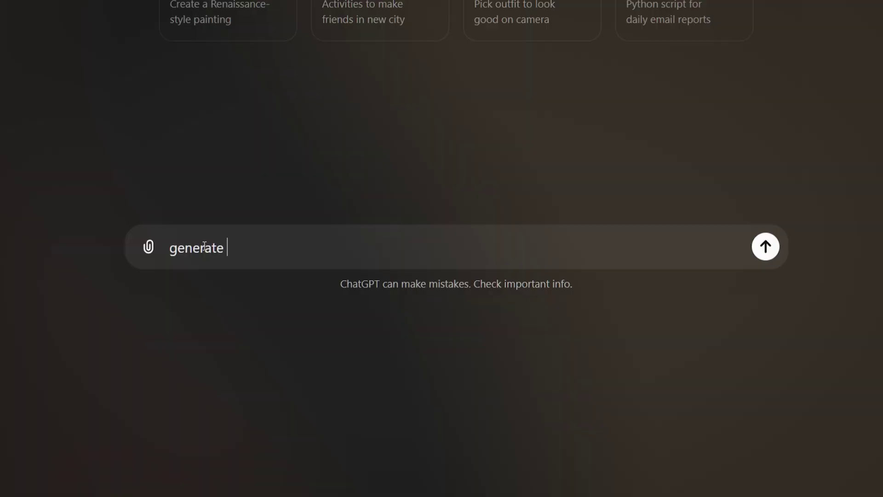
Step: Ask ChatGPT for 5 niches for an Instagram profile about ecommerce
type("me 5 niches for ")
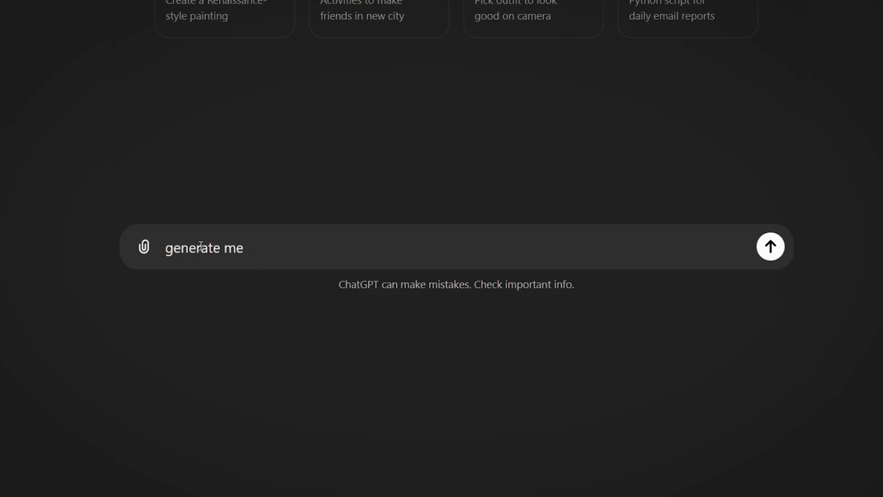
type("a instagram profile about ecommerce")
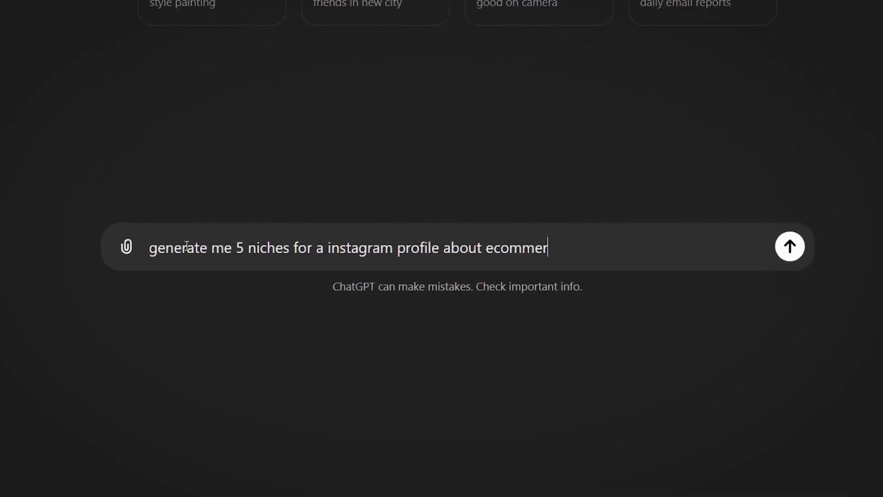
key("Return")
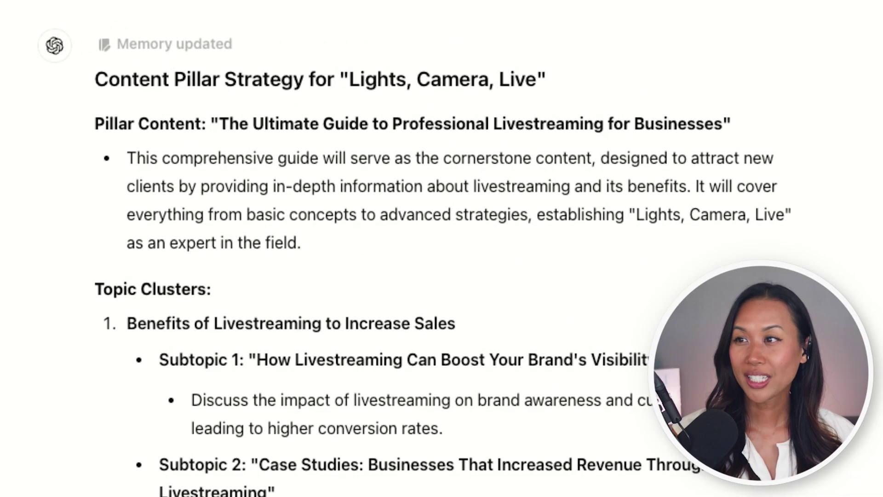
scroll(414, 248, "down", 4)
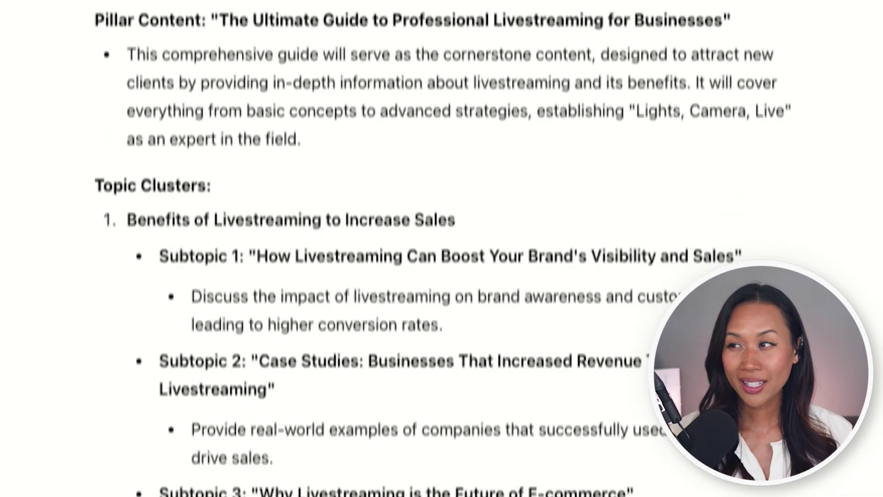
scroll(414, 248, "down", 3)
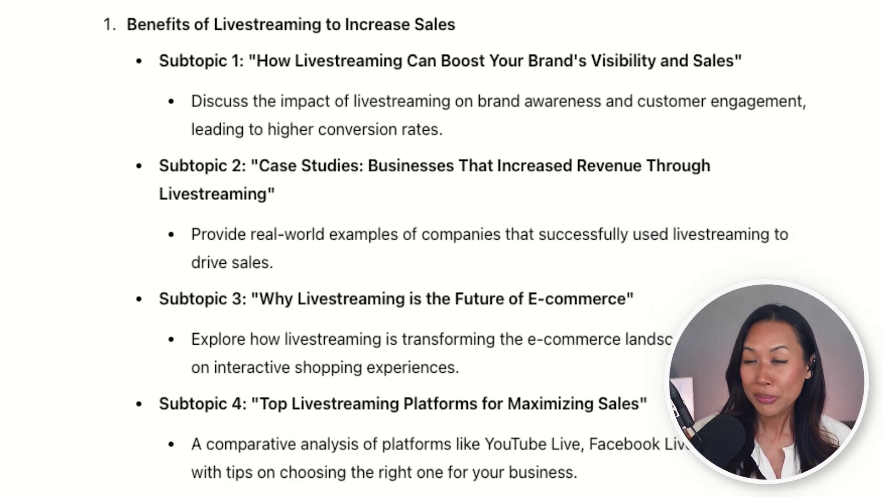
scroll(415, 248, "down", 2)
scroll(414, 248, "down", 2)
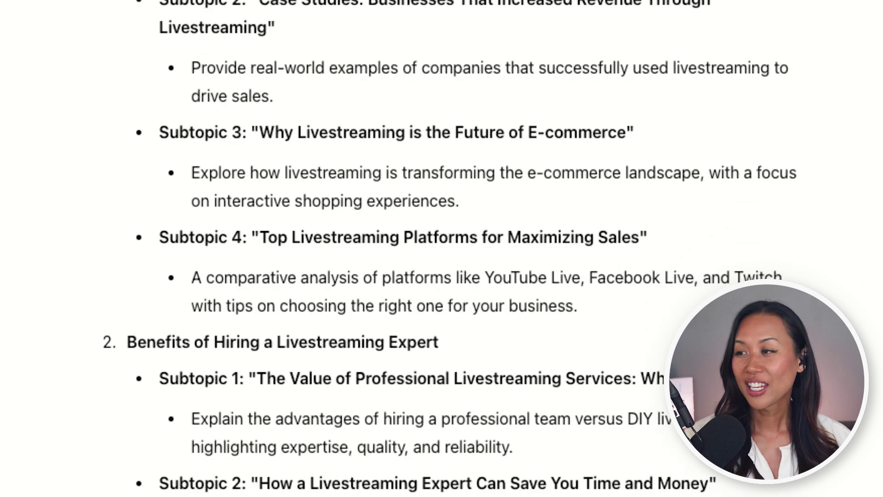
scroll(414, 249, "down", 1)
scroll(414, 249, "down", 3)
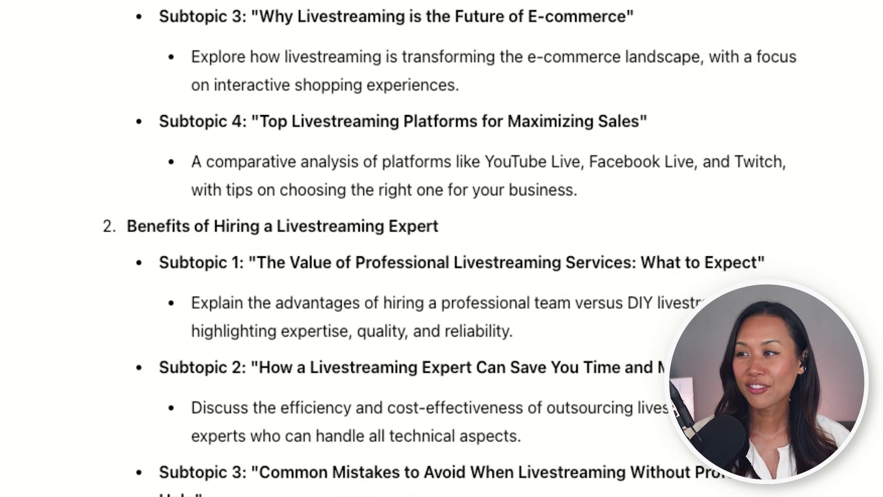
scroll(413, 248, "down", 7)
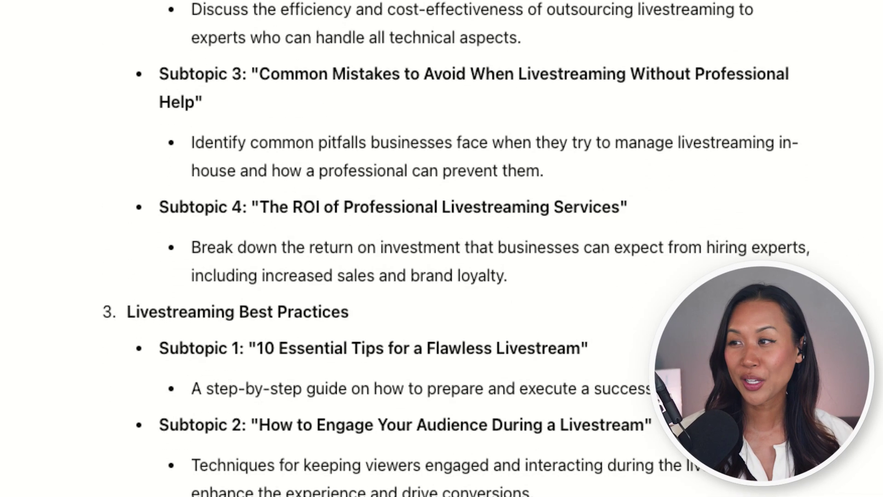
scroll(415, 248, "down", 4)
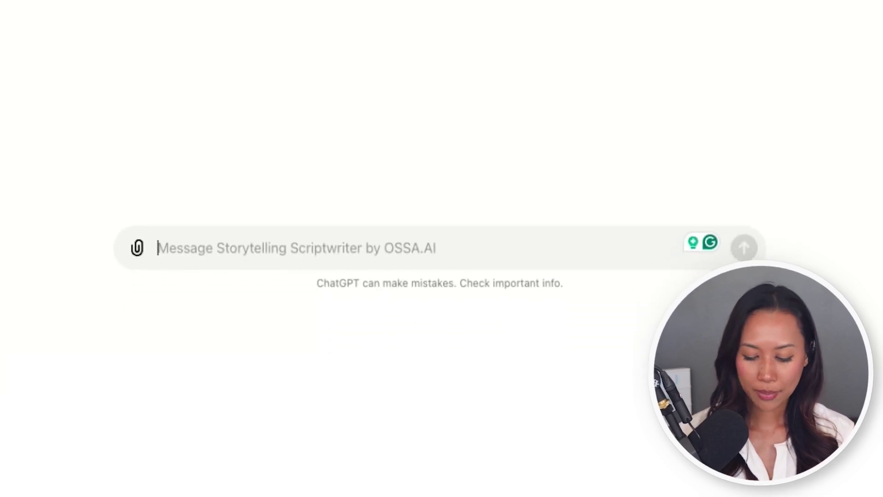
Step: Answer 'Content Marketer', then paste the episode link followed by a 'Key Points:' heading
type("Content Marketer")
key("Return")
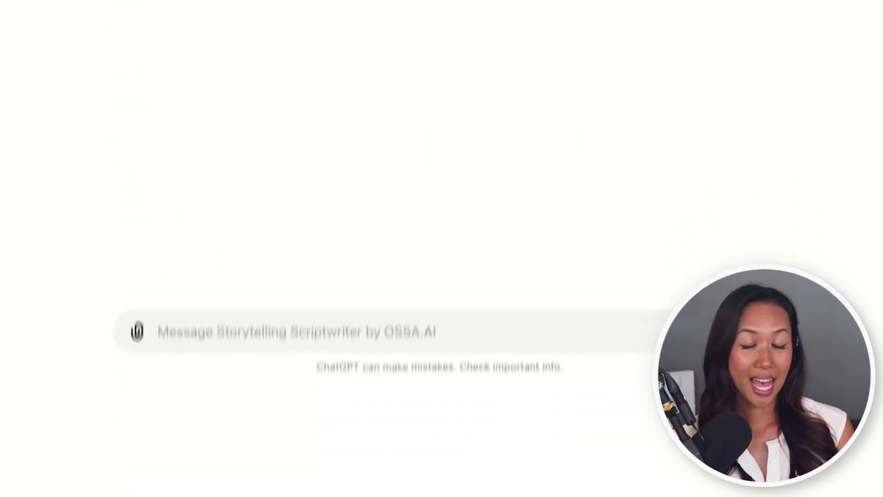
type("https://www.lightscameralive.com/episode/what-is-content-marketing")
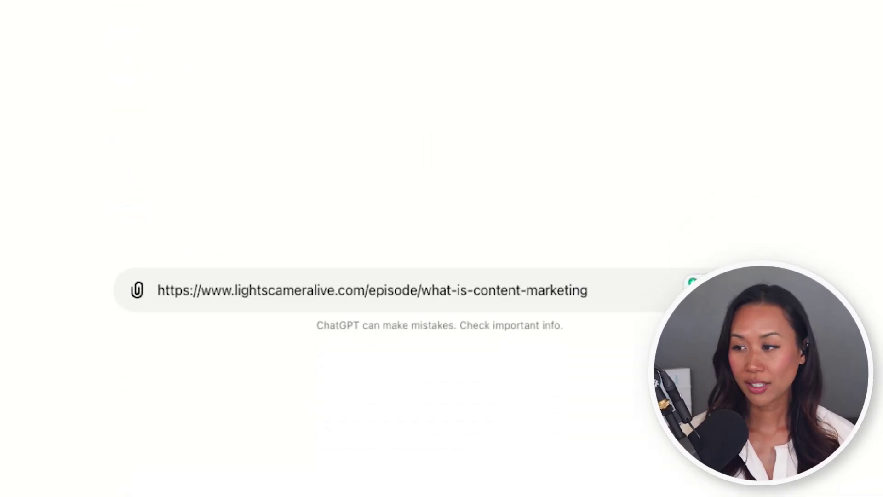
key("shift+Return")
key("shift+Return")
type("Key Points:")
key("shift+Return")
Step: List the key points: What is Content Marketing, Top, Middle and Bottom of Funnel, content per stage
type("What is Content Marketing")
key("shift+Return")
type("Top of Funnel")
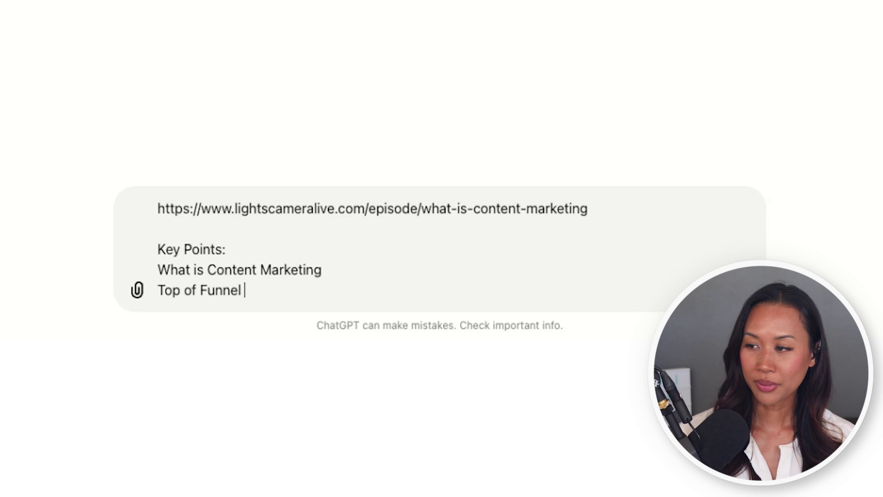
key("shift+Return")
type("Middle of Funnel")
key("shift+Return")
type("Bottom of Funnel")
key("shift+Return")
type("What kind of content should I create at each stage")
key("Return")
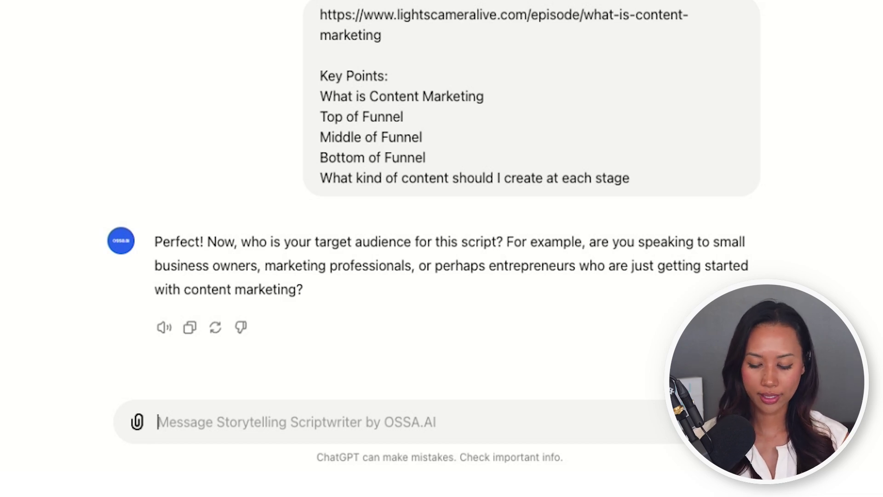
Step: Give the audience as small businesses struggling with content marketing, and the tone as 'Conversational and fun'
type("Small businesses struggling to attract clients with content marketing")
key("Return")
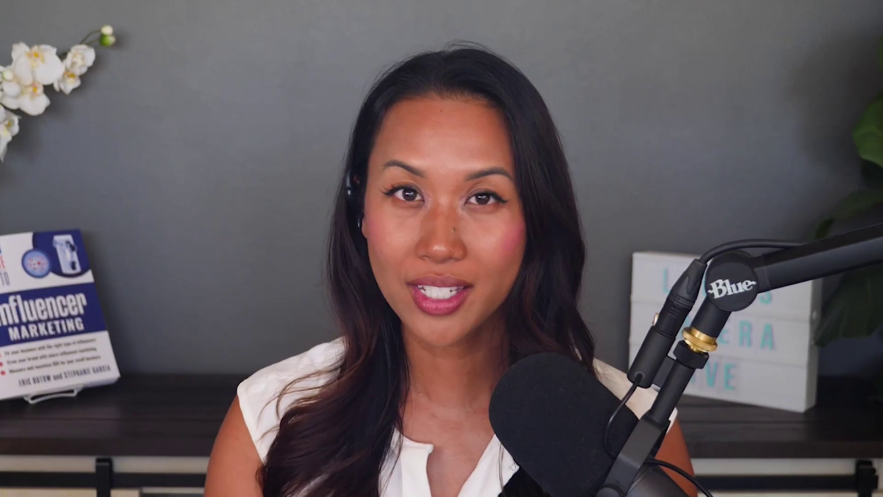
type("Conv")
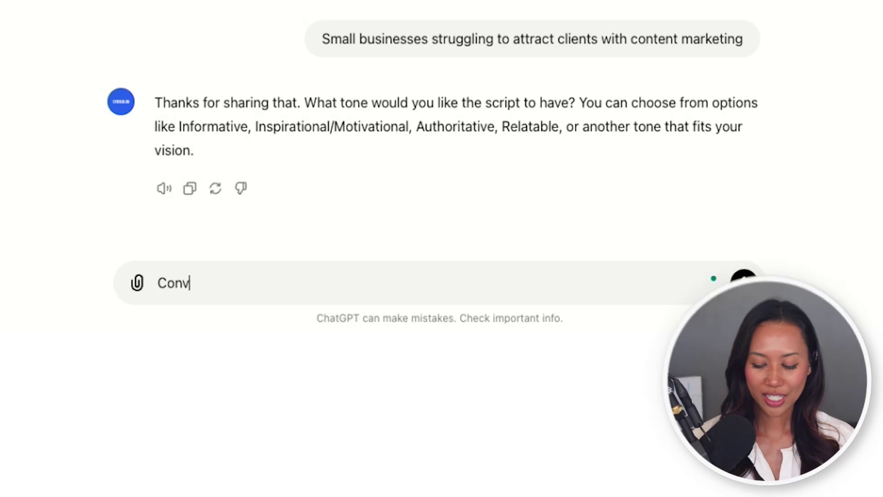
type("ersational and fun")
key("Return")
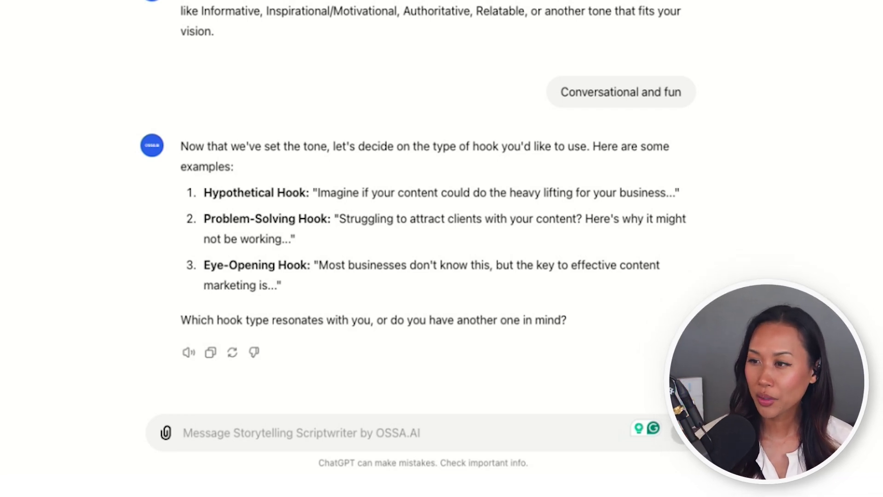
Step: Pick hook 1 and enter 'Follow for more tips' as the call to action
type("1")
key("Return")
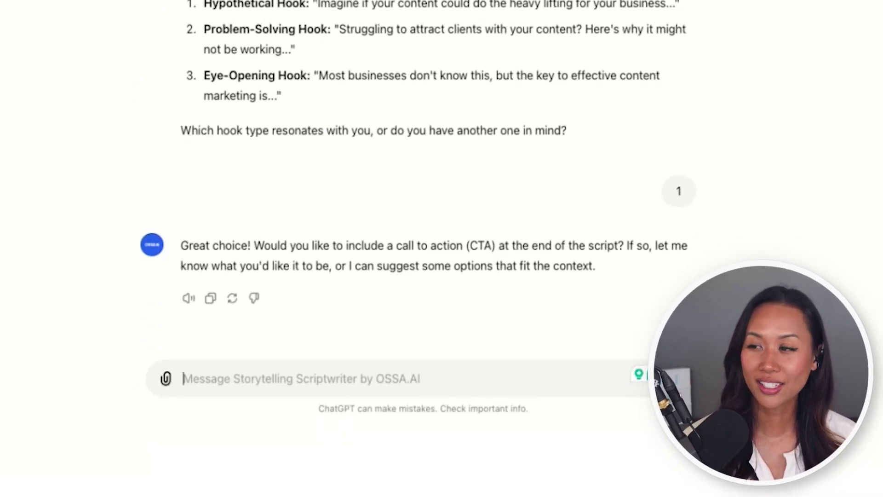
type("Follow for more tips")
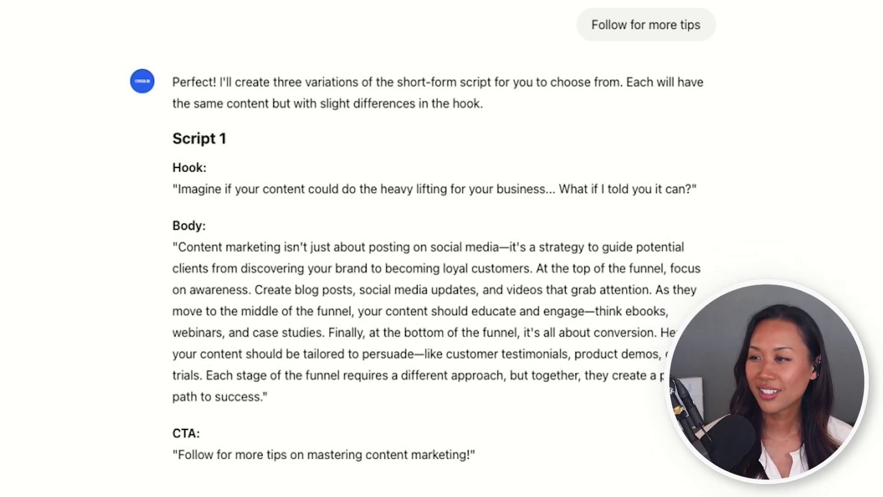
scroll(423, 249, "down", 3)
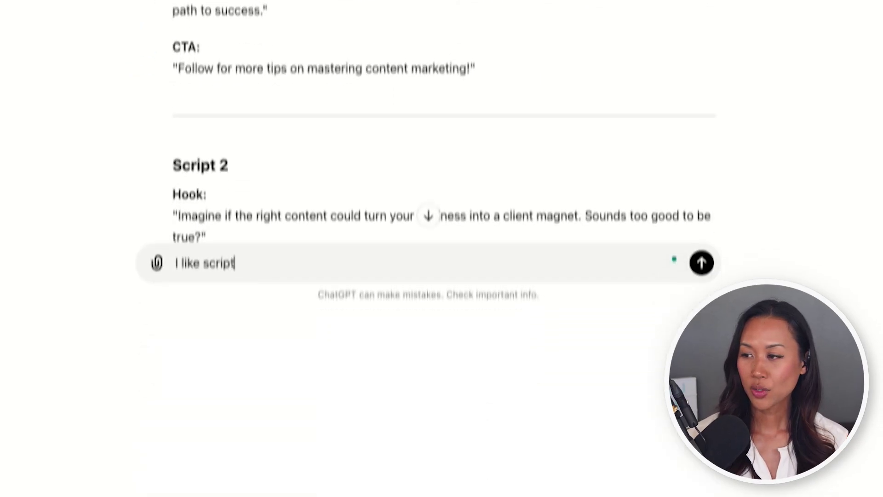
type("12")
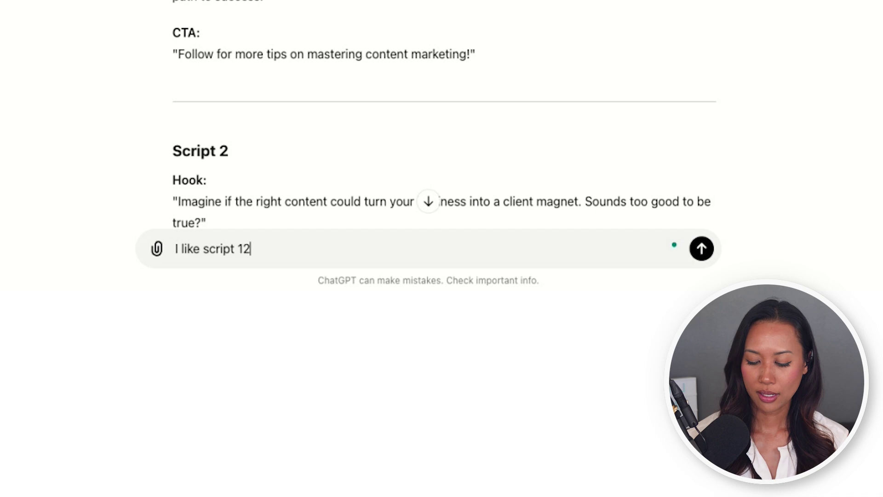
Step: Ask ChatGPT to expand script 1 into a 3-minute video script
key("BackSpace")
type(". Can you expand ")
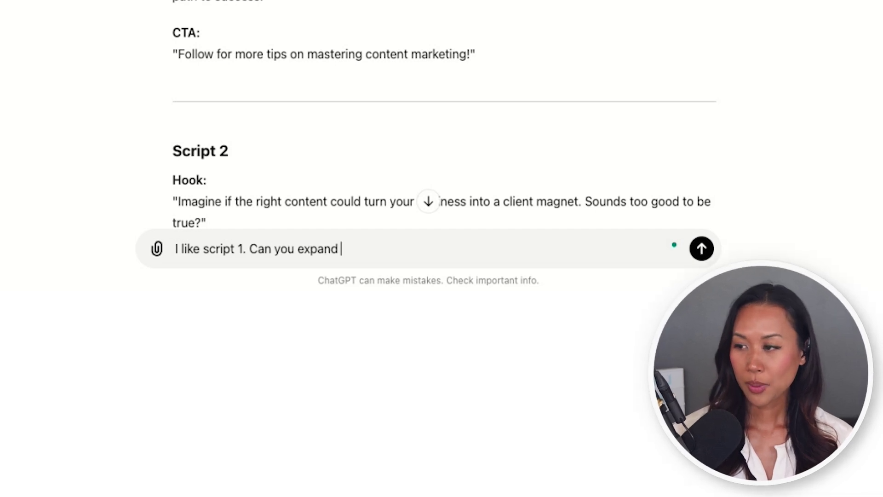
type("on the script to make it a 3")
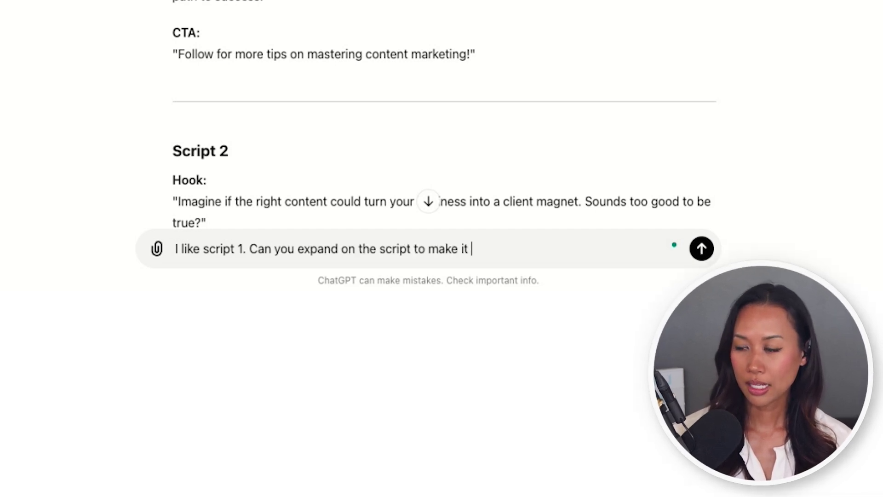
type("-minute video")
key("Return")
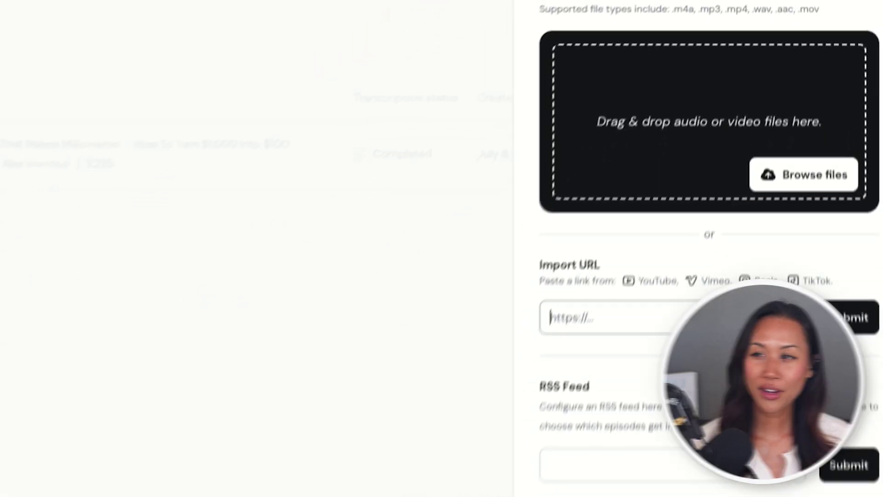
Step: Import the YouTube video from its pasted link and match Speaker A to a real speaker
type("https://www.youtube.com/watch?v=CBSBNMFY81Q&t=75s")
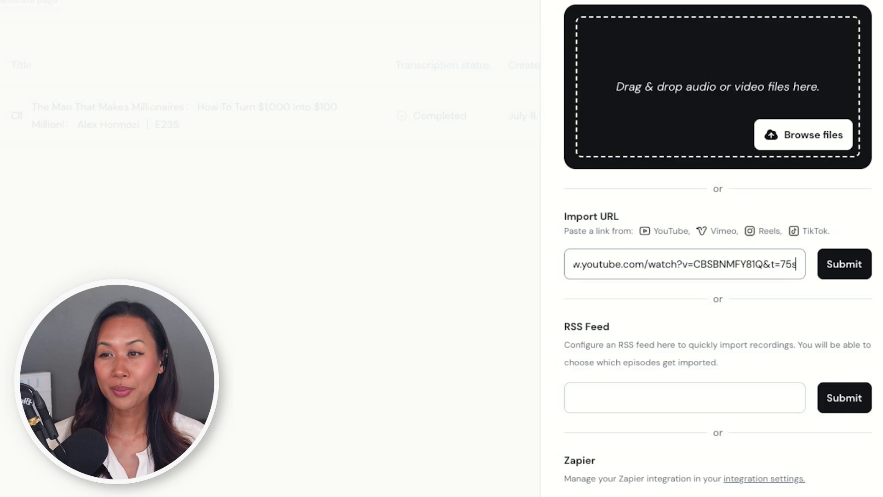
key("Return")
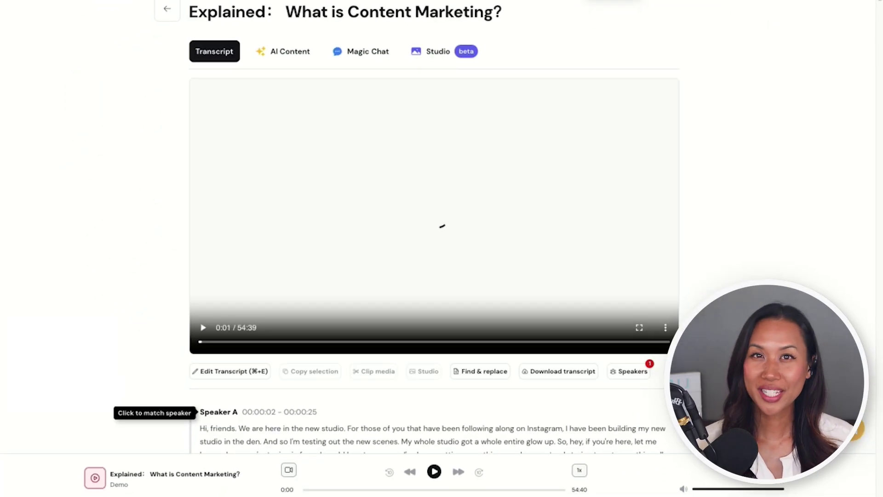
scroll(435, 230, "down", 2)
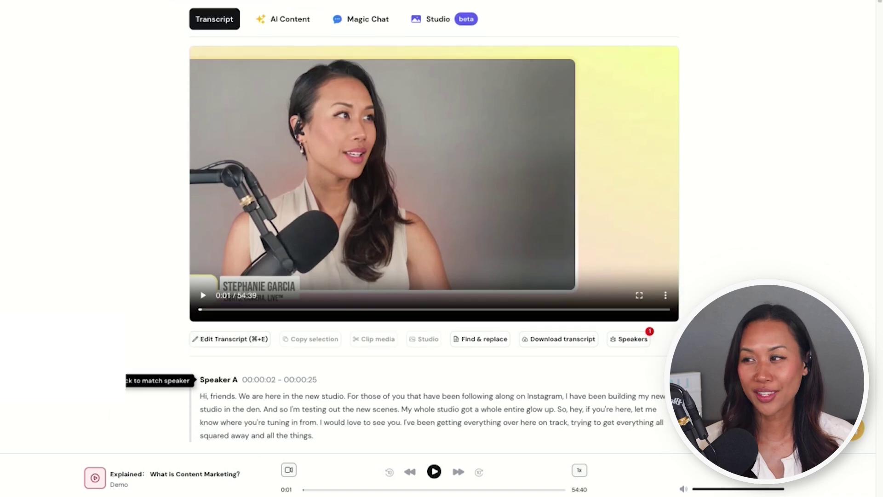
mouse_move(218, 329)
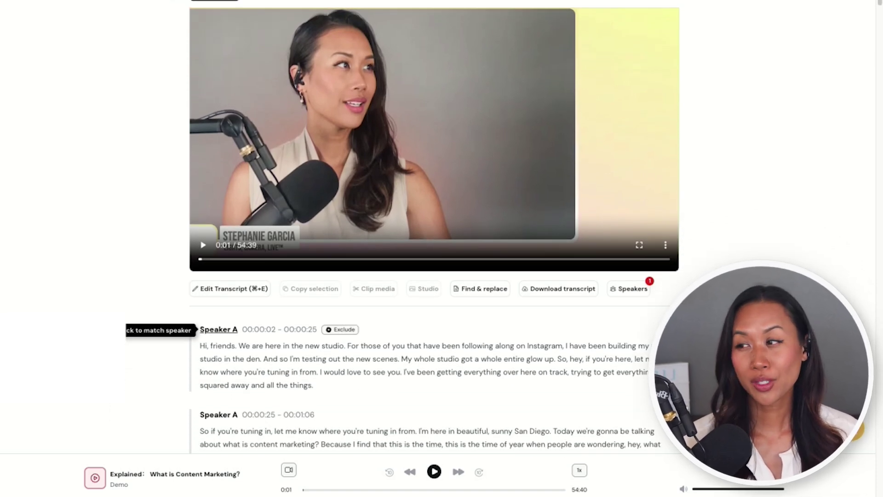
left_click(219, 329)
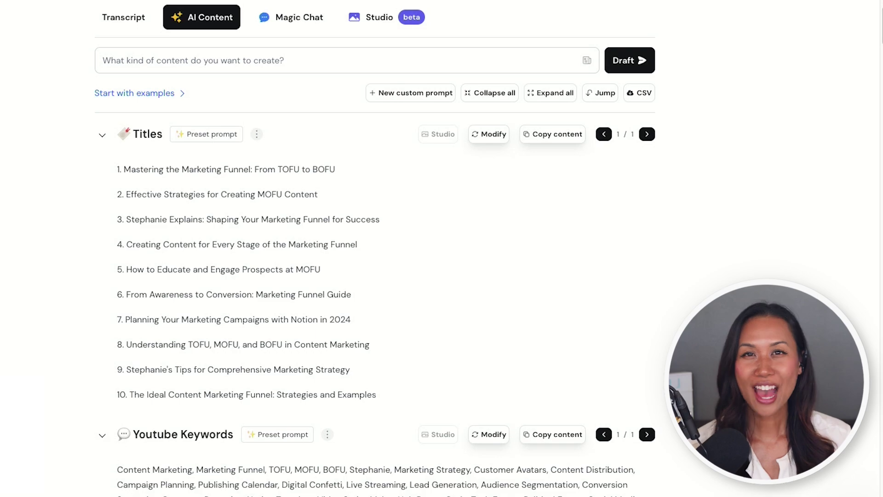
Step: Scroll through the recording's generated AI Content sections
scroll(368, 275, "down", 7)
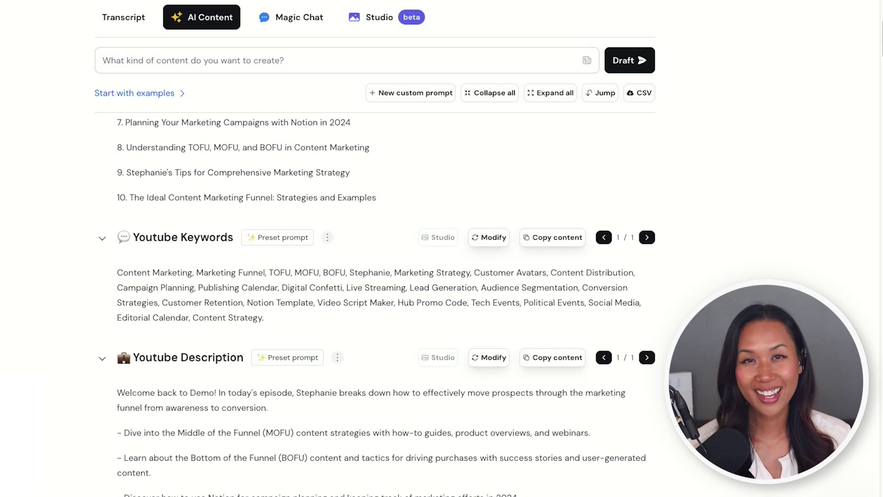
scroll(376, 304, "down", 15)
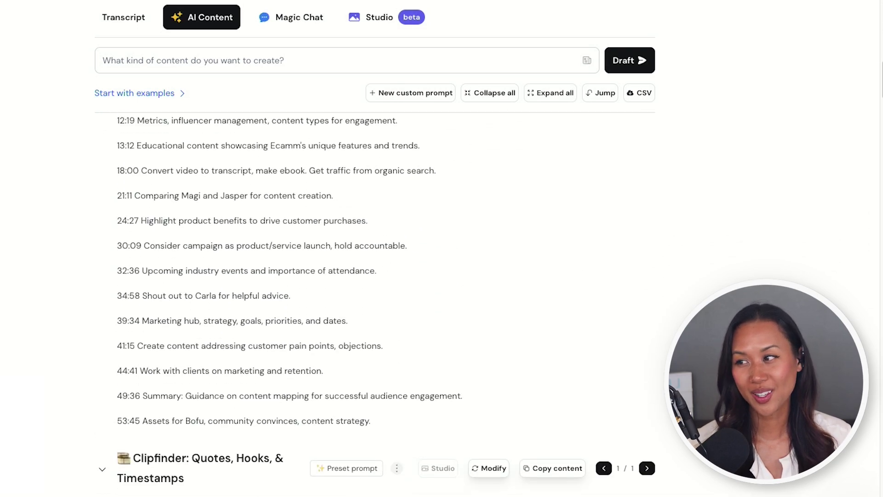
scroll(377, 304, "down", 20)
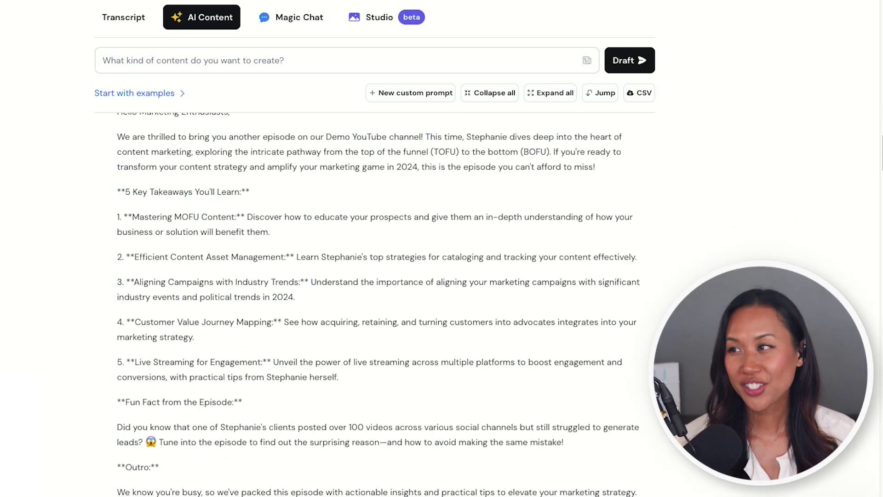
scroll(376, 303, "up", 3)
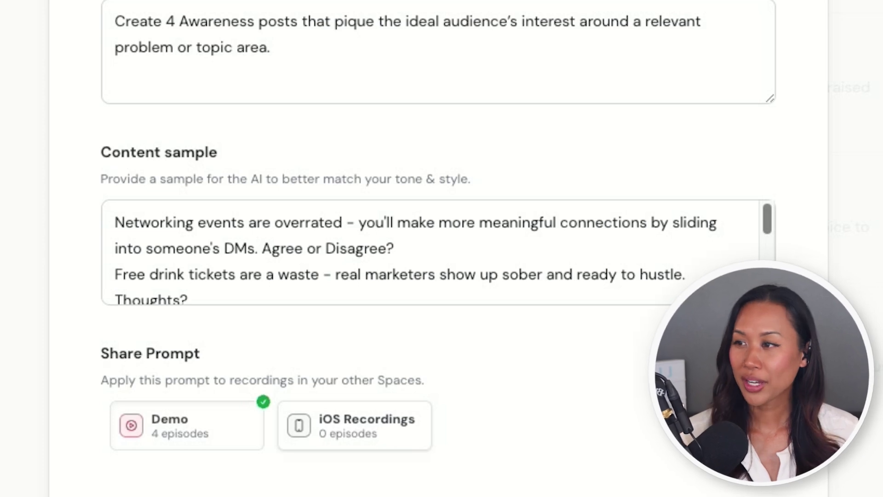
Step: Scroll through the Awareness prompt's content sample of example posts
scroll(437, 251, "down", 1)
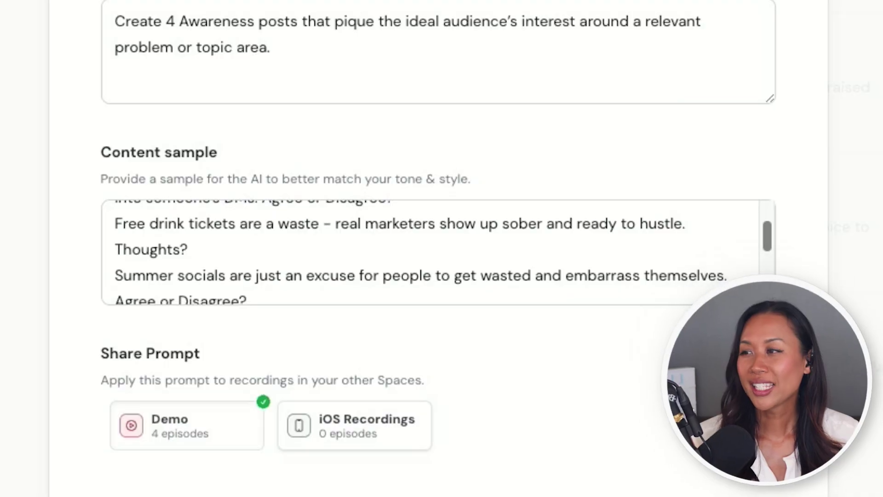
scroll(437, 251, "down", 1)
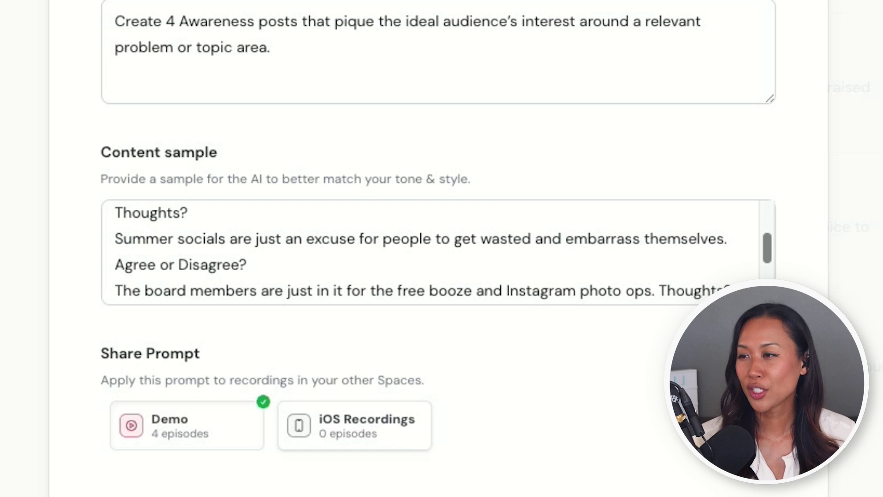
scroll(437, 252, "down", 1)
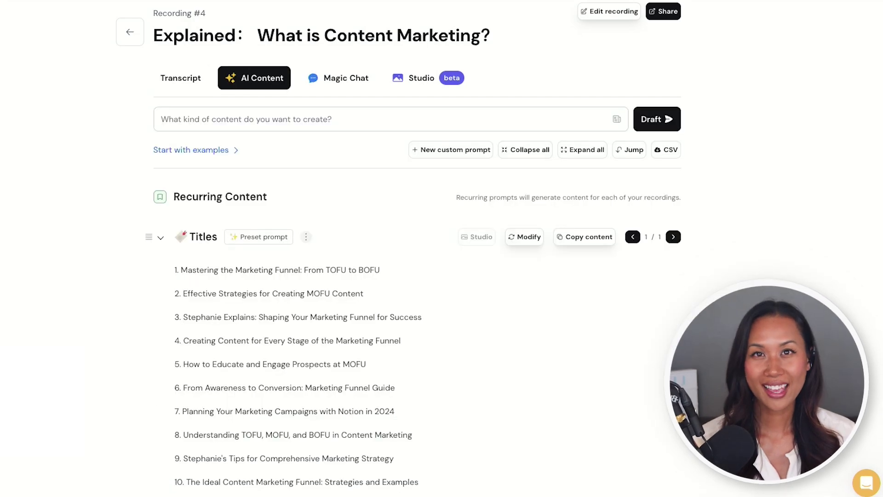
Step: Scroll the AI content to the Awareness section's four generated posts
scroll(424, 300, "down", 20)
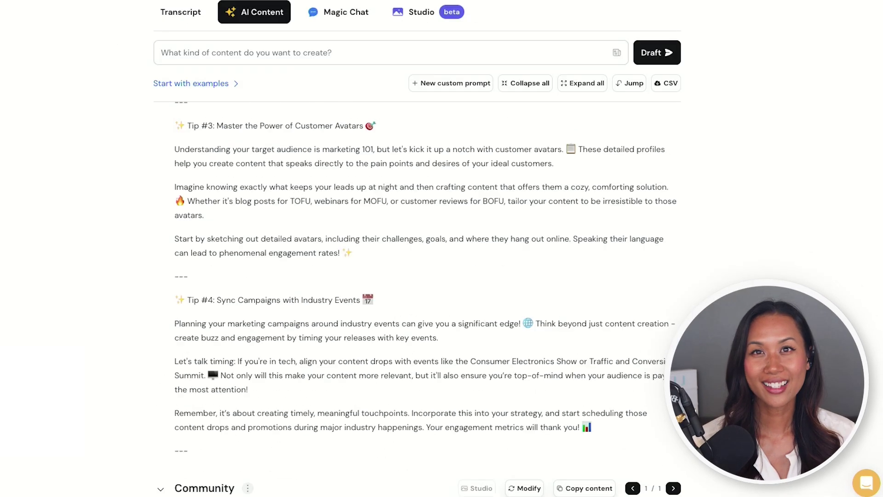
scroll(424, 299, "down", 15)
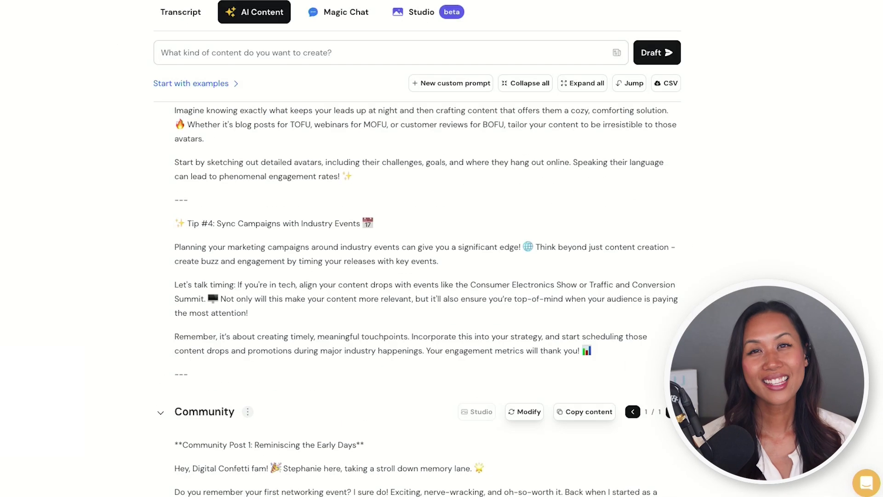
scroll(424, 299, "up", 20)
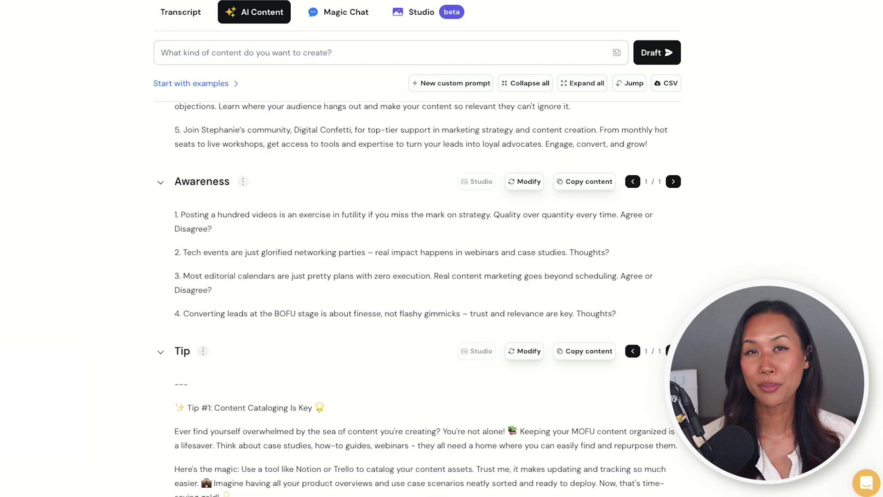
scroll(424, 300, "down", 8)
scroll(424, 300, "up", 4)
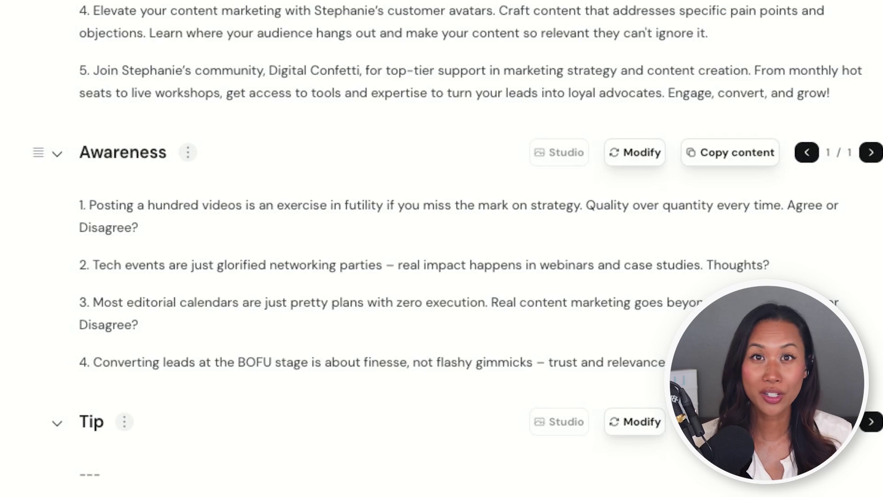
scroll(442, 248, "down", 1)
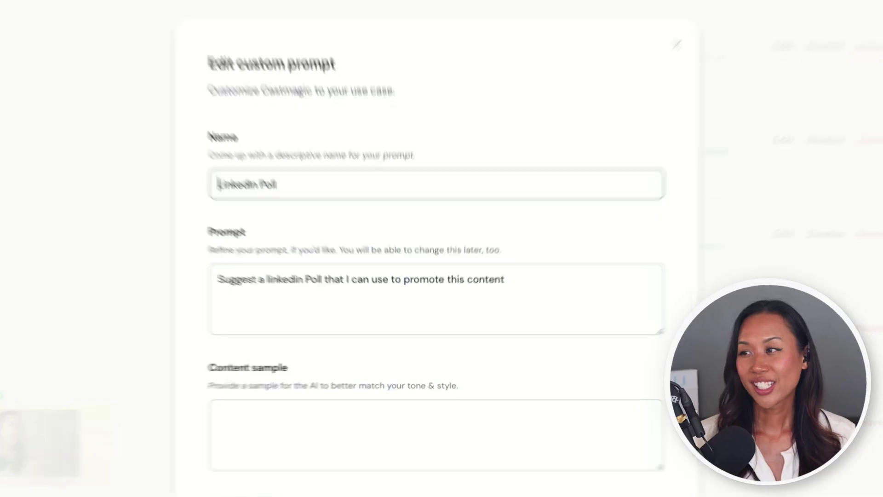
Step: Place the cursor in the custom prompt's text after 'linkedin' to begin editing
left_click(302, 279)
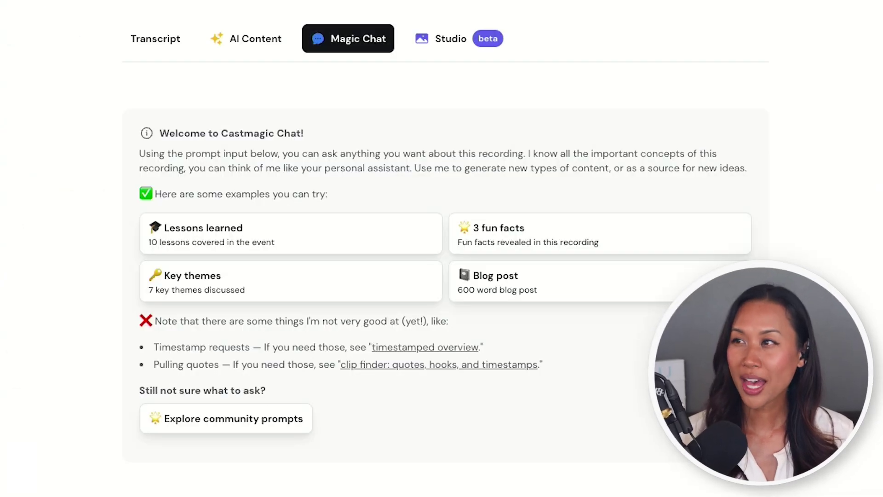
Step: Enter 'Can you rewrite this section to be more conversational and fun?' in Magic Chat and paste the section below it
type("Can you rewrite this section to be more c")
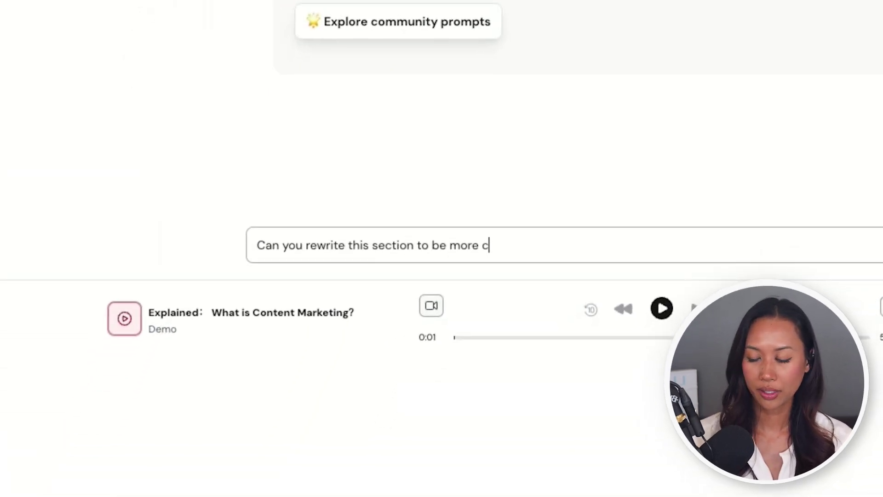
type("al and fun?")
key("ctrl+v")
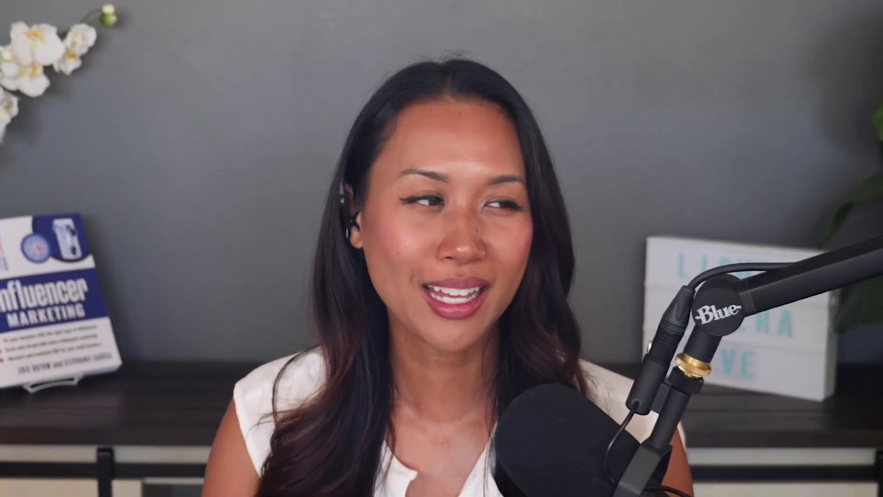